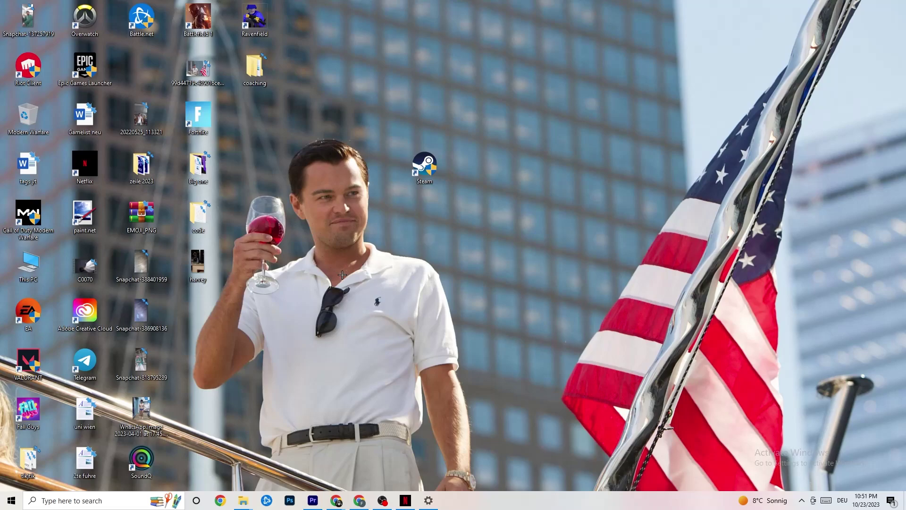
Launch Settings from the Start menu and go to System's Display page
{"action": "left_click", "coordinate": [11, 500]}
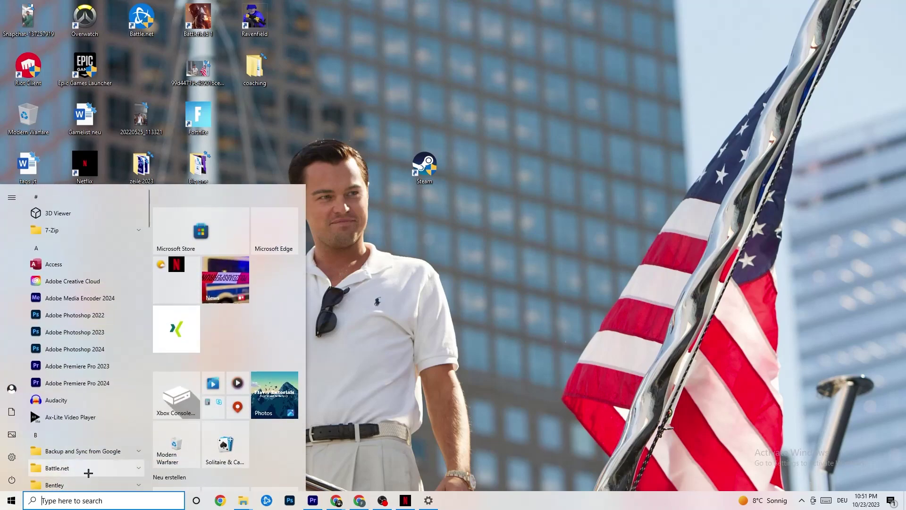
{"action": "left_click", "coordinate": [428, 500]}
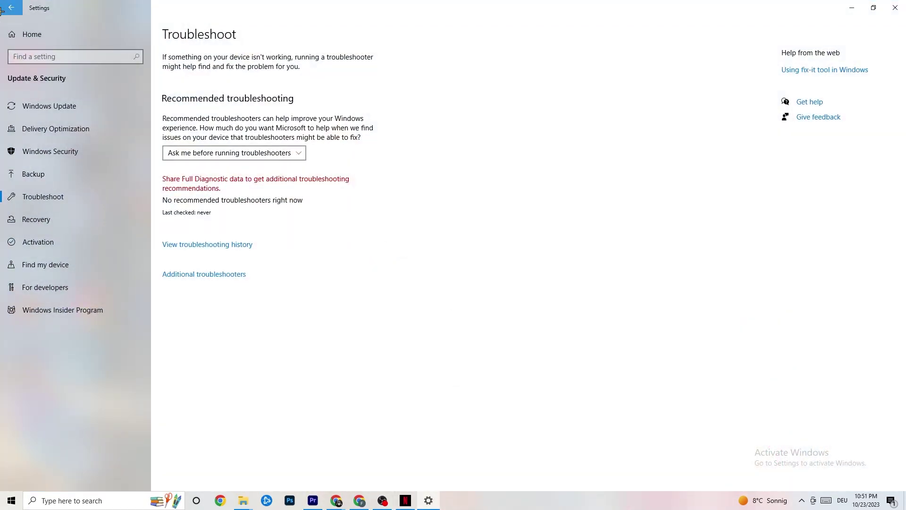
{"action": "left_click", "coordinate": [28, 34]}
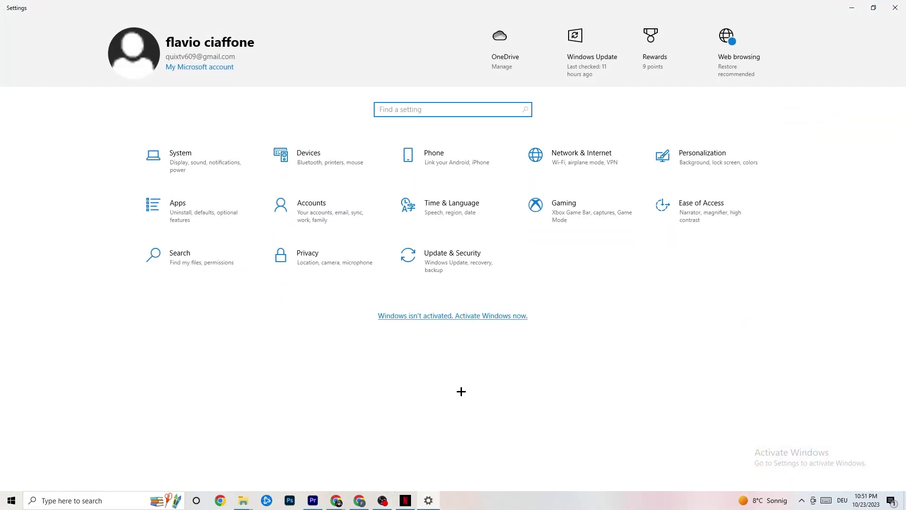
{"action": "left_click", "coordinate": [214, 174]}
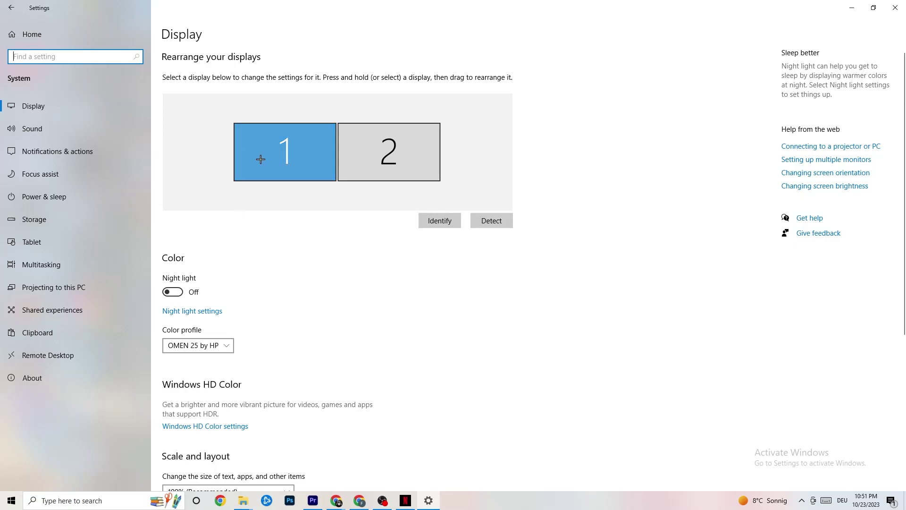
Keep the display scale at 100% (Recommended), then go to the Power & sleep page
{"action": "scroll", "coordinate": [260, 159], "scroll_direction": "down", "scroll_amount": 4}
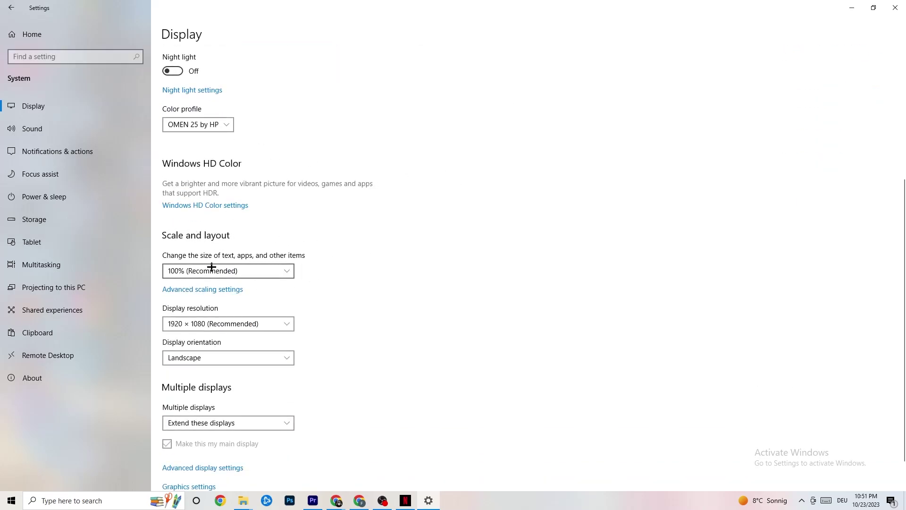
{"action": "left_click", "coordinate": [277, 265]}
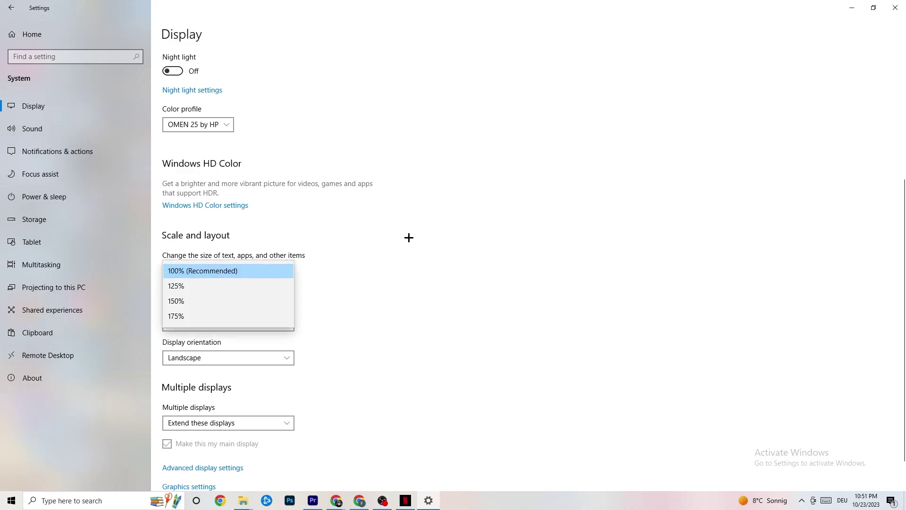
{"action": "left_click", "coordinate": [411, 231]}
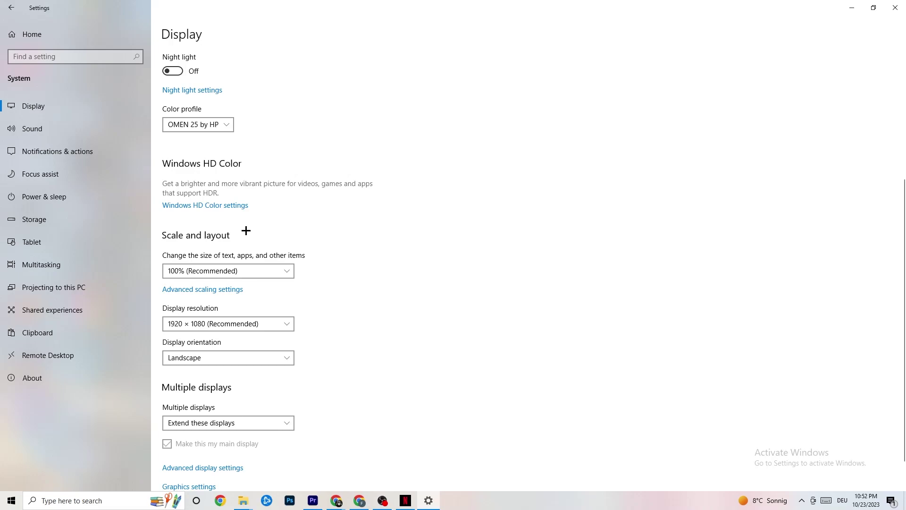
{"action": "left_click", "coordinate": [60, 194]}
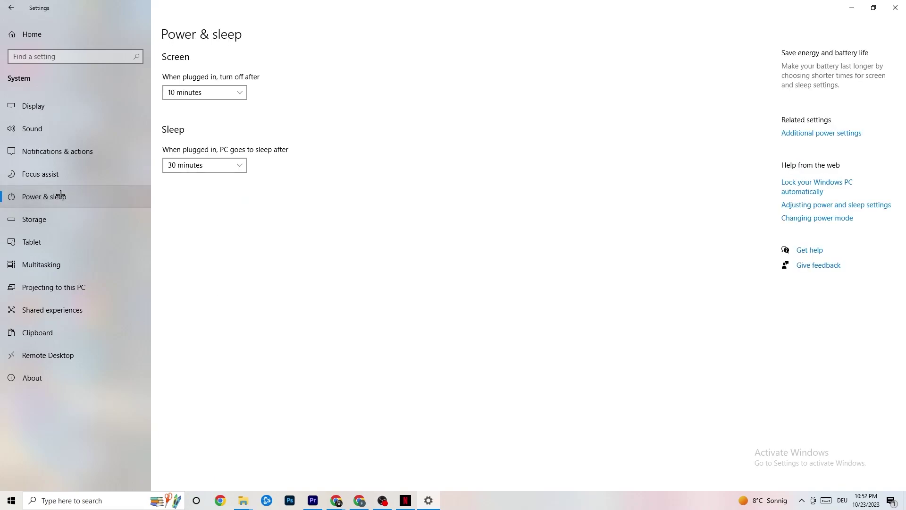
{"action": "left_click", "coordinate": [830, 134]}
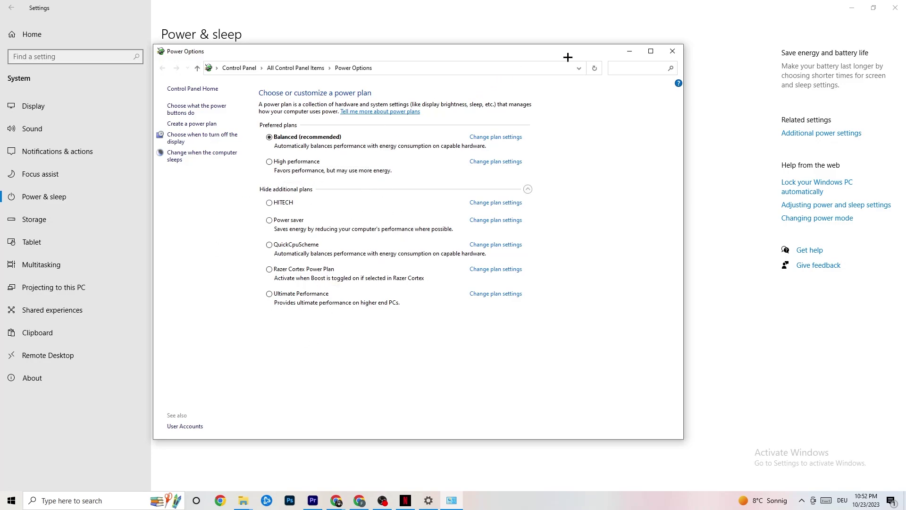
{"action": "left_click", "coordinate": [672, 53]}
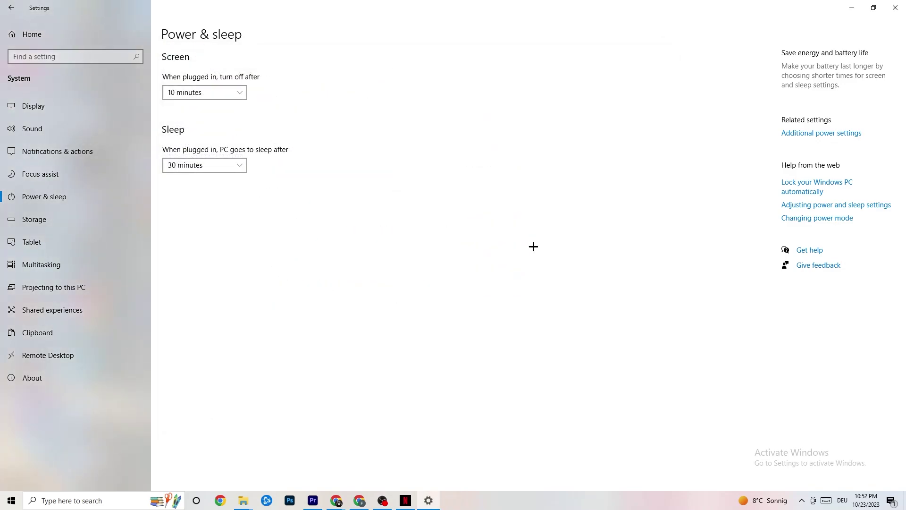
Keep Storage Sense set to run every week, then return to the Storage page
{"action": "left_click", "coordinate": [56, 224]}
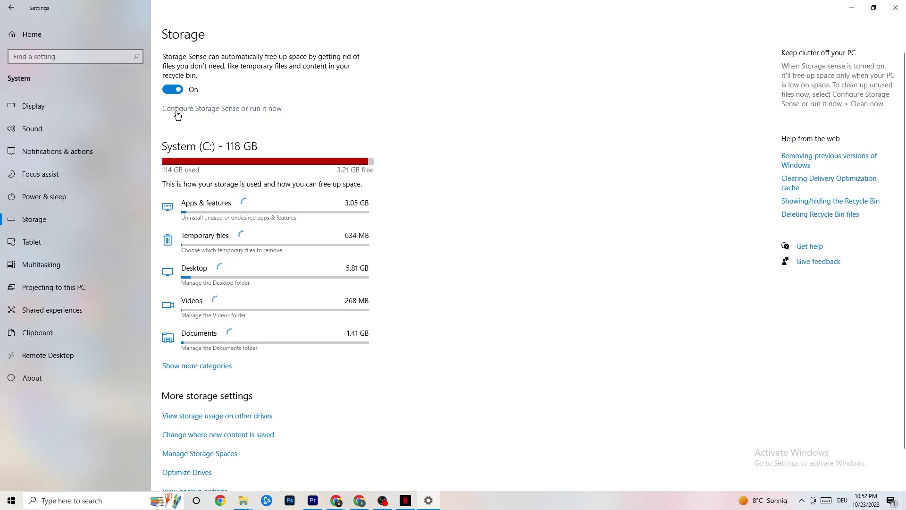
{"action": "left_click", "coordinate": [253, 107]}
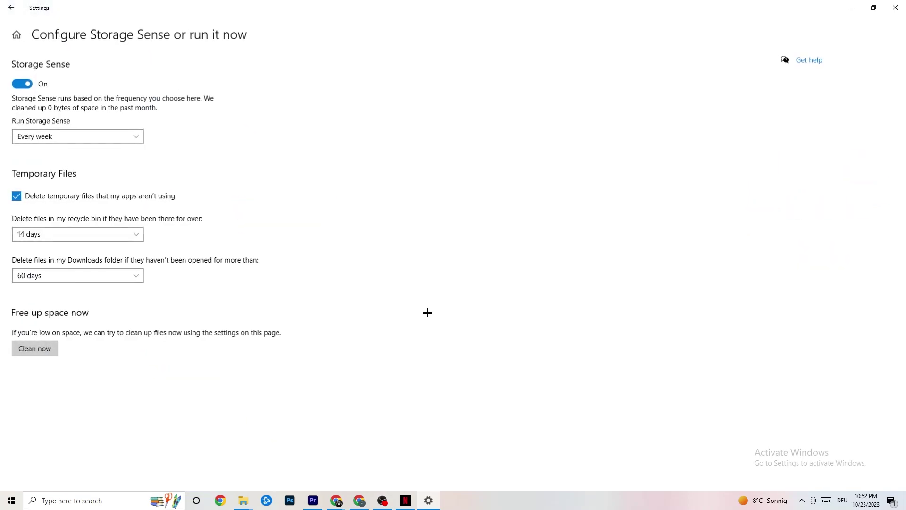
{"action": "left_click", "coordinate": [108, 136]}
{"action": "left_click", "coordinate": [122, 136]}
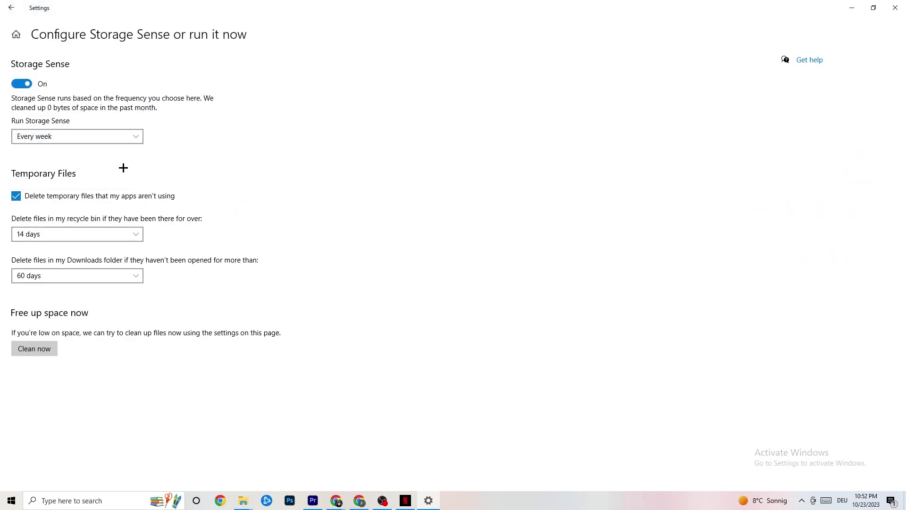
{"action": "left_click", "coordinate": [52, 137]}
{"action": "left_click", "coordinate": [205, 96]}
{"action": "left_click", "coordinate": [11, 7]}
Return to the Settings home page and enter the Gaming settings
{"action": "left_click", "coordinate": [11, 7]}
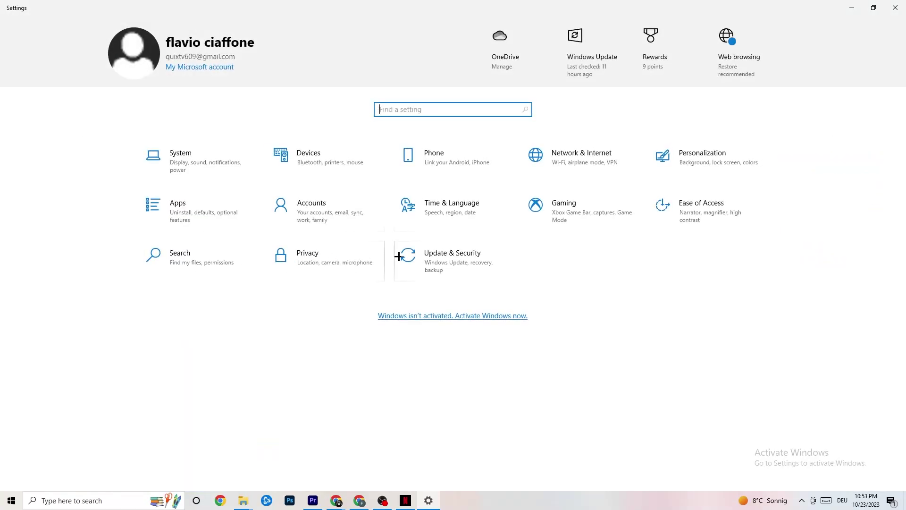
{"action": "left_click", "coordinate": [582, 217]}
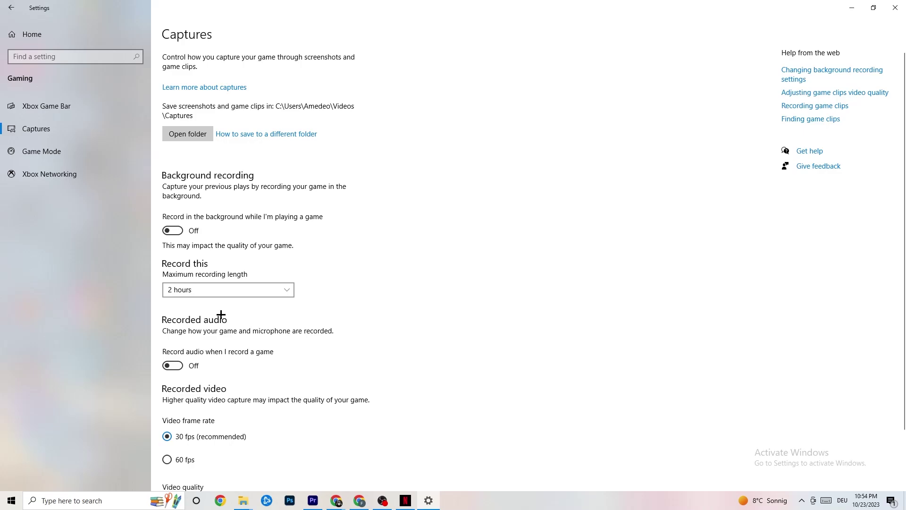
Leave Game Mode switched on and close the Settings window
{"action": "left_click", "coordinate": [49, 152]}
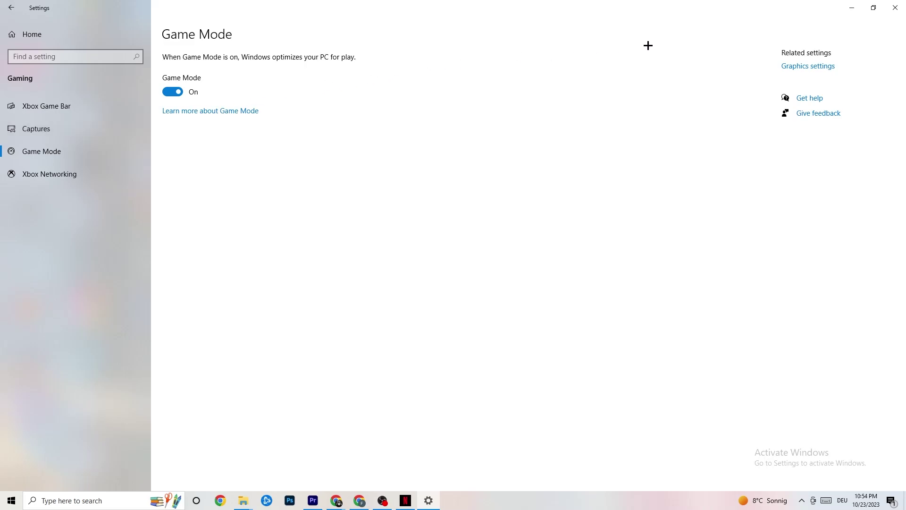
{"action": "left_click", "coordinate": [896, 7]}
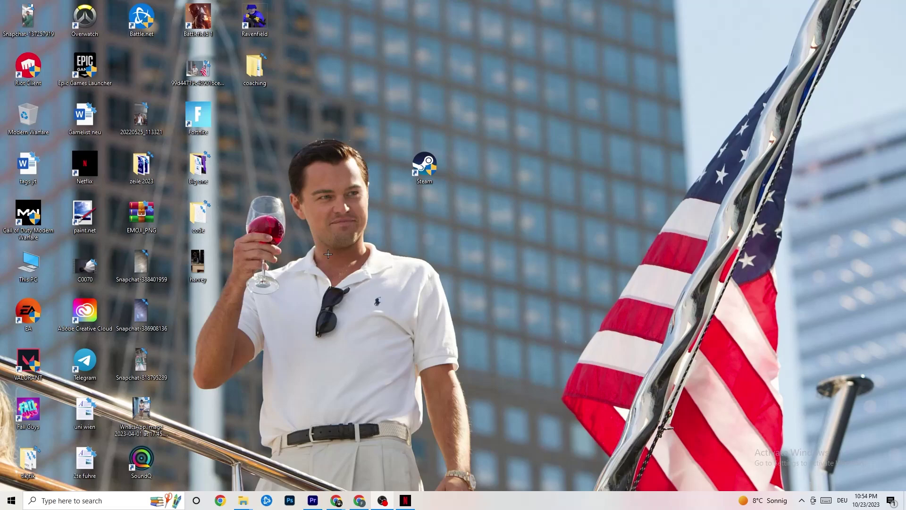
Launch Task Manager from the taskbar menu and maximize its window
{"action": "right_click", "coordinate": [463, 506]}
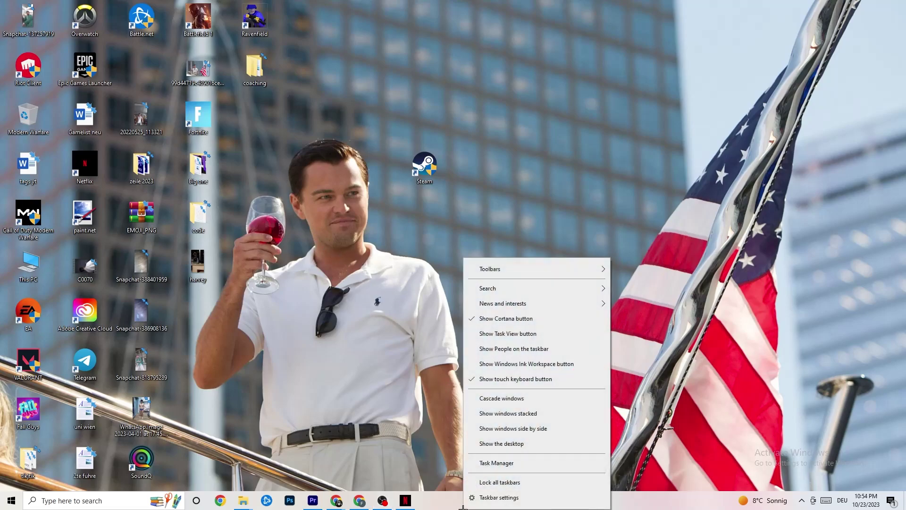
{"action": "left_click", "coordinate": [491, 464]}
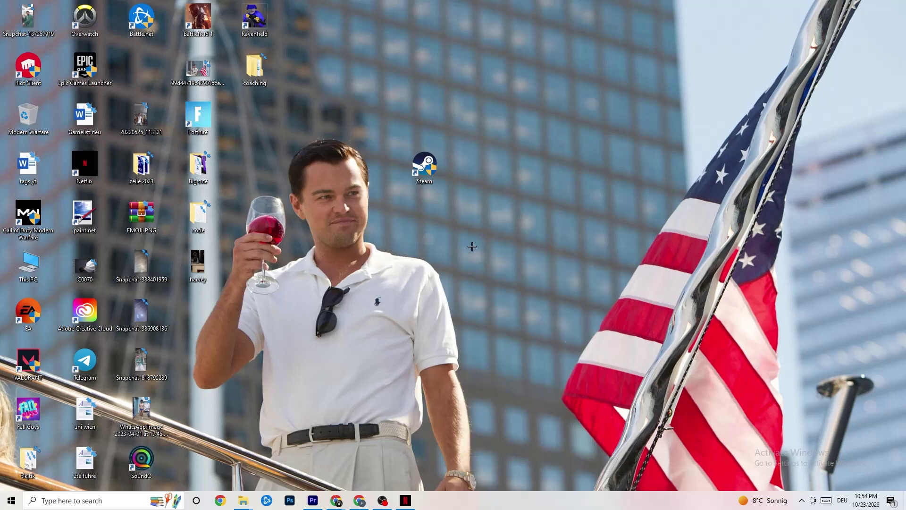
{"action": "left_click", "coordinate": [523, 24]}
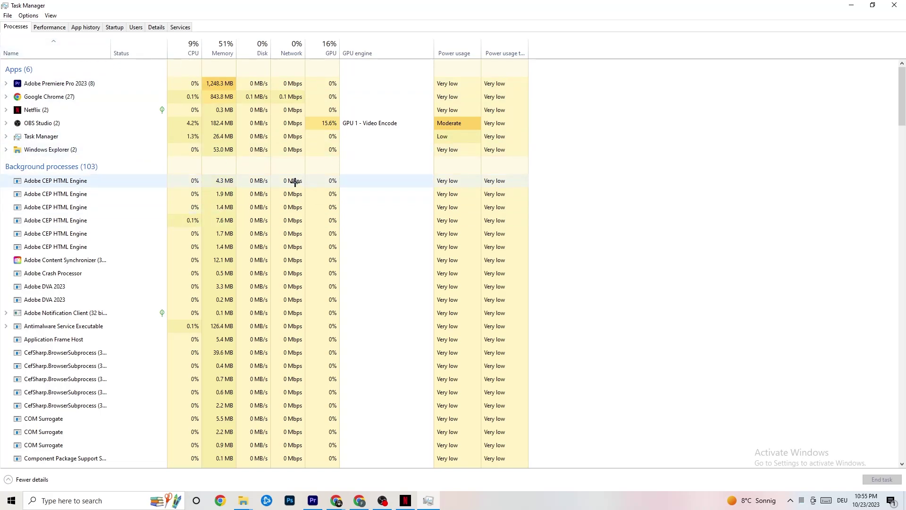
Leave the Netflix (2) app running and switch to the Details tab
{"action": "scroll", "coordinate": [193, 360], "scroll_direction": "down", "scroll_amount": 1}
{"action": "scroll", "coordinate": [193, 359], "scroll_direction": "down", "scroll_amount": 5}
{"action": "scroll", "coordinate": [176, 303], "scroll_direction": "up", "scroll_amount": 7}
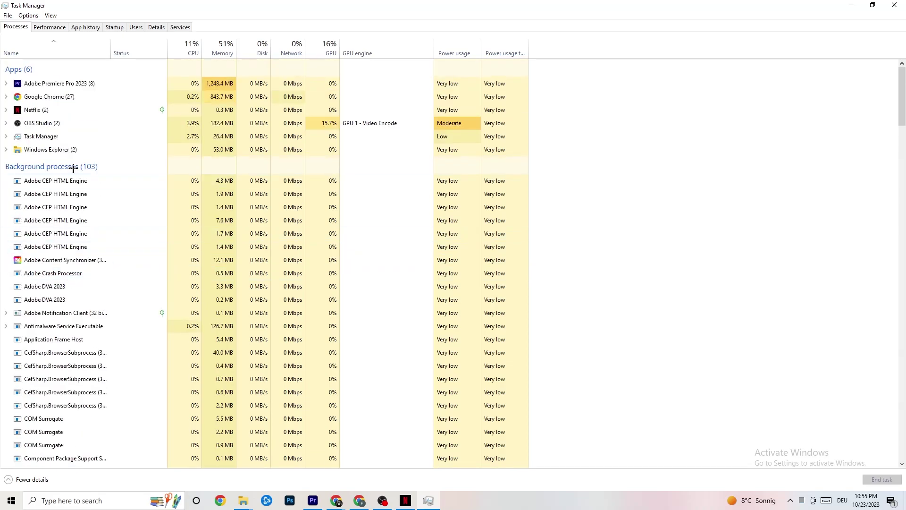
{"action": "right_click", "coordinate": [58, 110]}
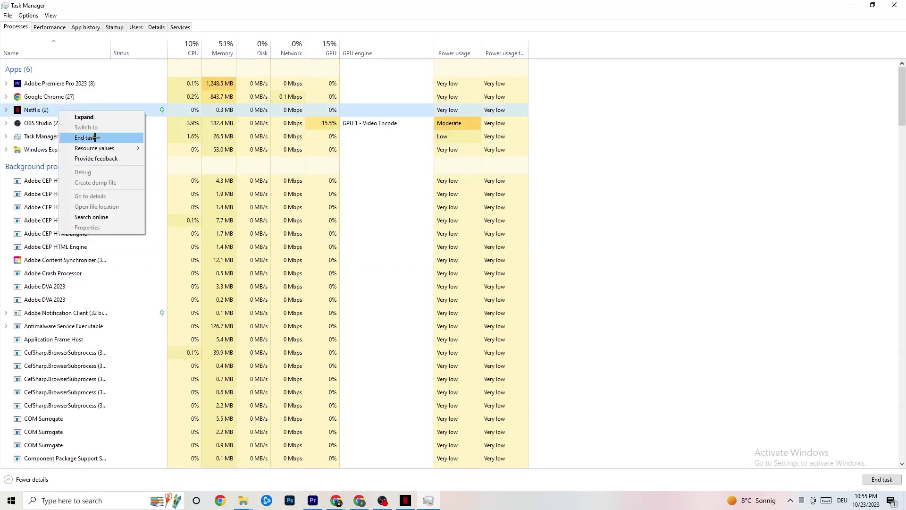
{"action": "left_click", "coordinate": [637, 161]}
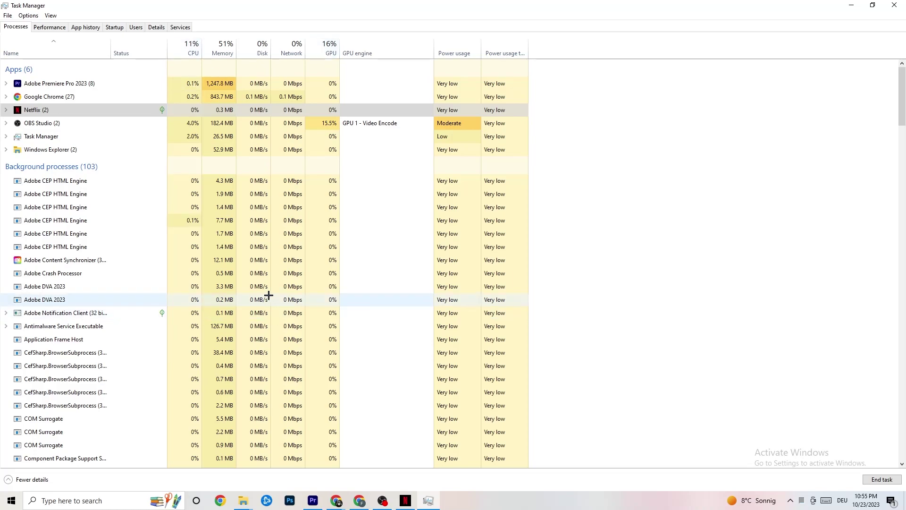
{"action": "left_click", "coordinate": [149, 27]}
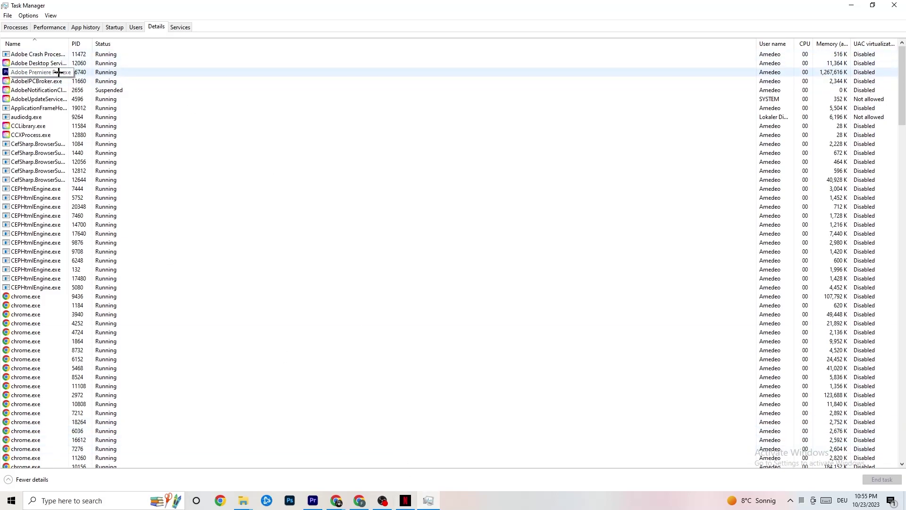
Review Adobe Premiere Pro's priority options without changing them, then show the Startup tab
{"action": "right_click", "coordinate": [88, 74]}
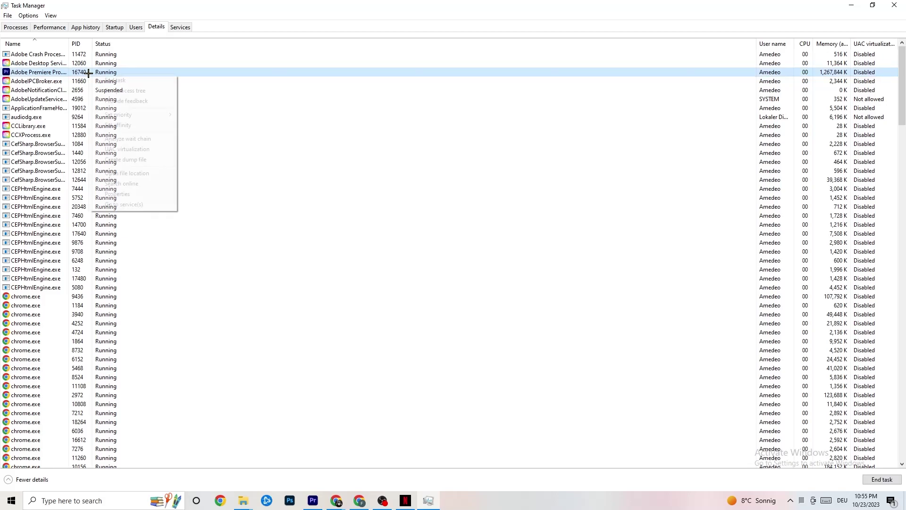
{"action": "mouse_move", "coordinate": [140, 114]}
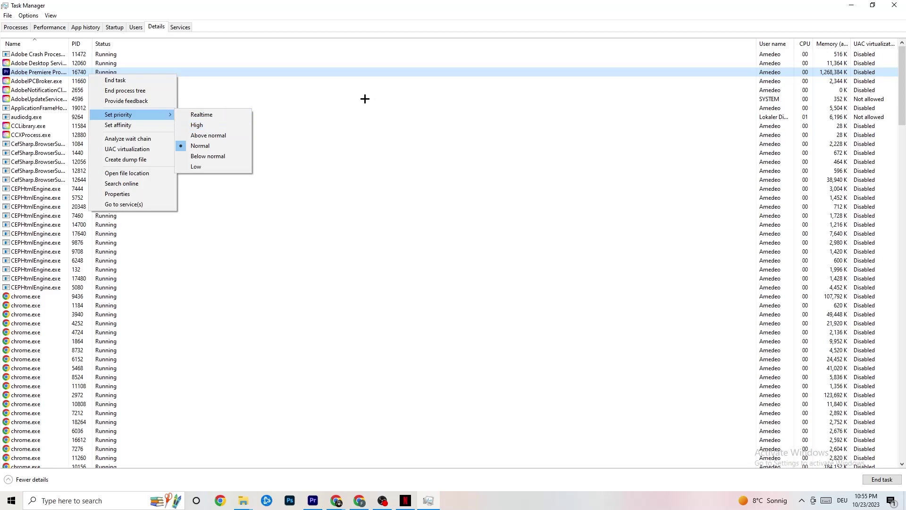
{"action": "left_click", "coordinate": [150, 114]}
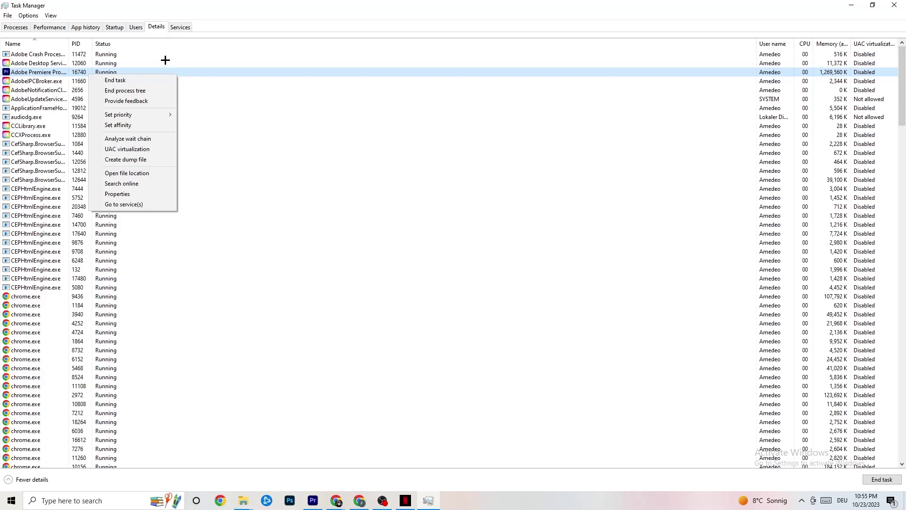
{"action": "left_click", "coordinate": [115, 27]}
{"action": "left_click", "coordinate": [114, 27]}
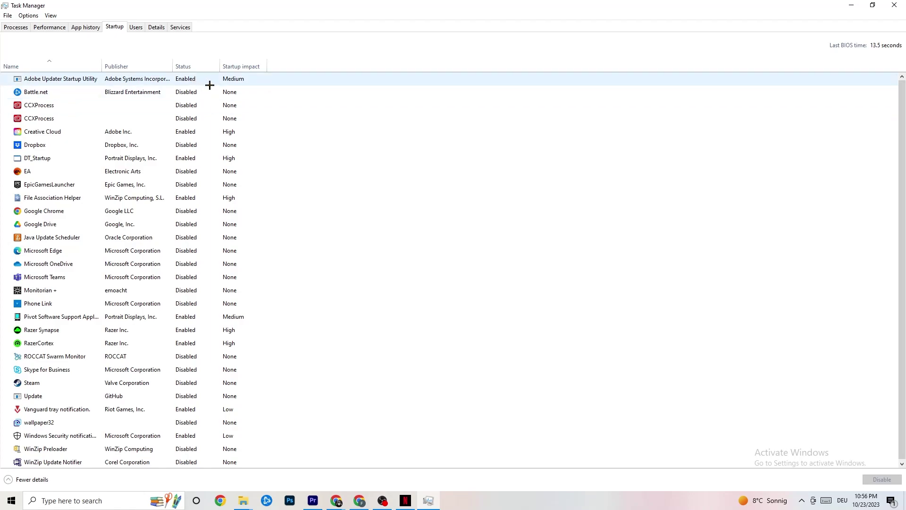
{"action": "right_click", "coordinate": [131, 225]}
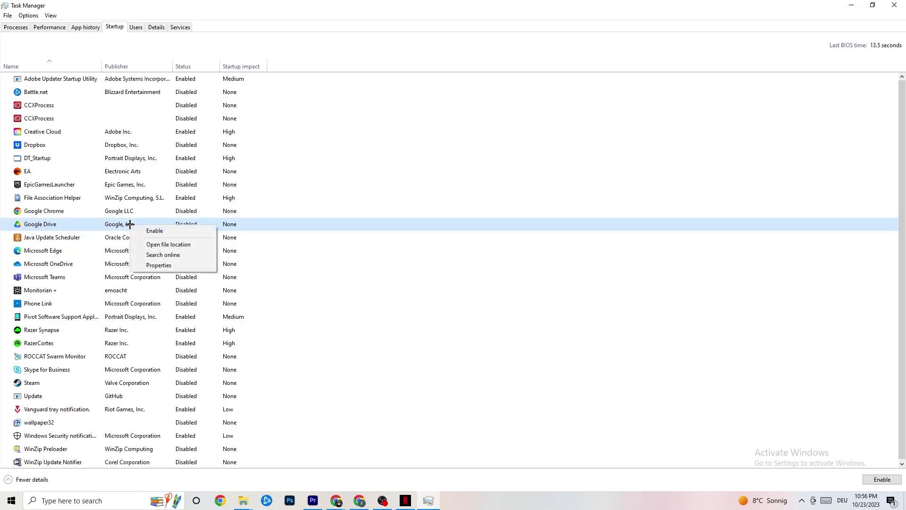
{"action": "right_click", "coordinate": [179, 318]}
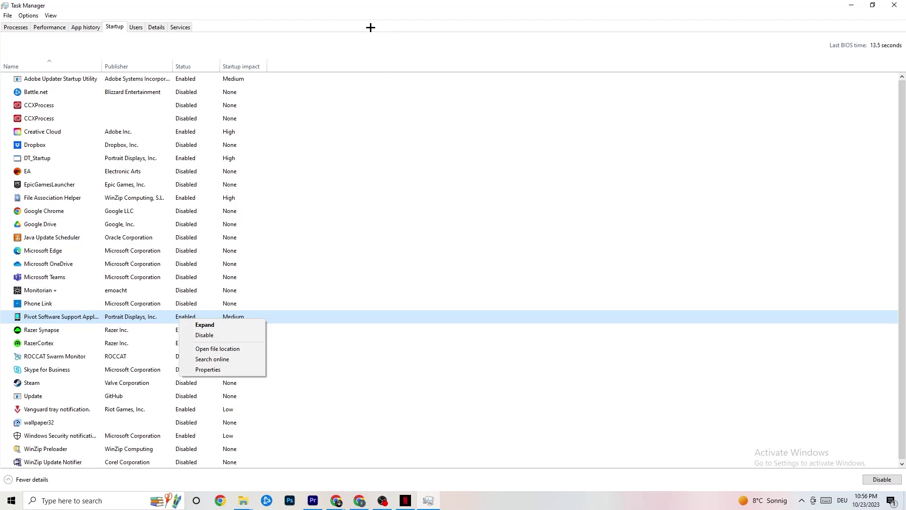
{"action": "left_click", "coordinate": [366, 14]}
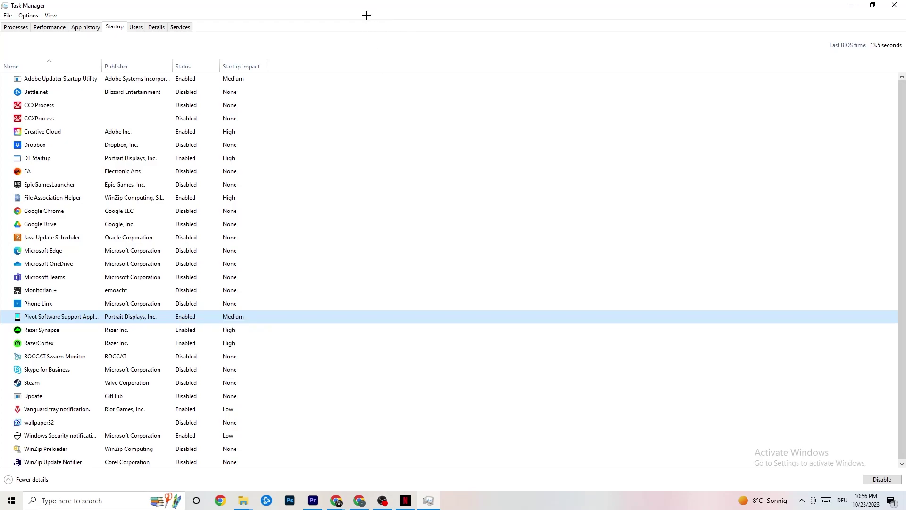